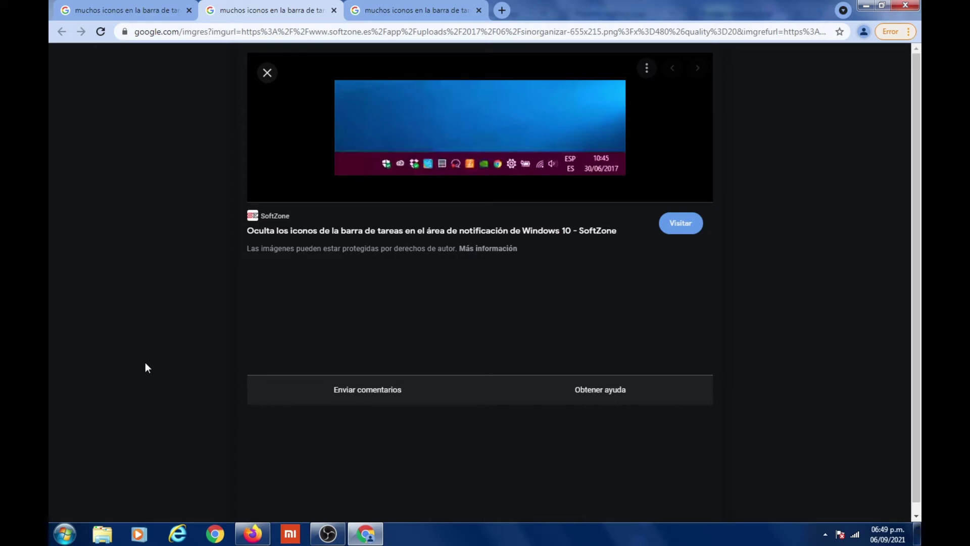
# View the taskbar icon example image from TecniComo and examine the hidden notification area icons
pyautogui.hotkey('ctrl', 'Tab')
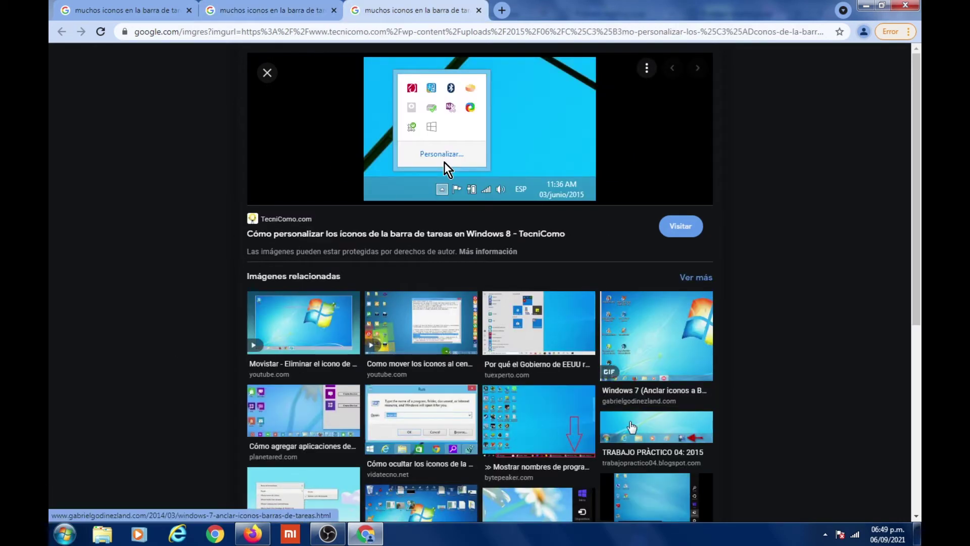
pyautogui.click(826, 536)
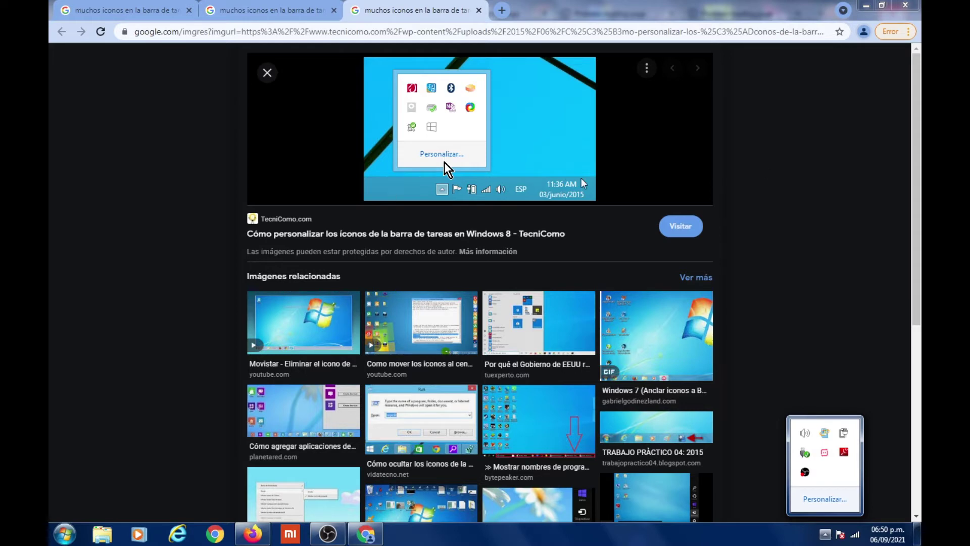
pyautogui.click(146, 480)
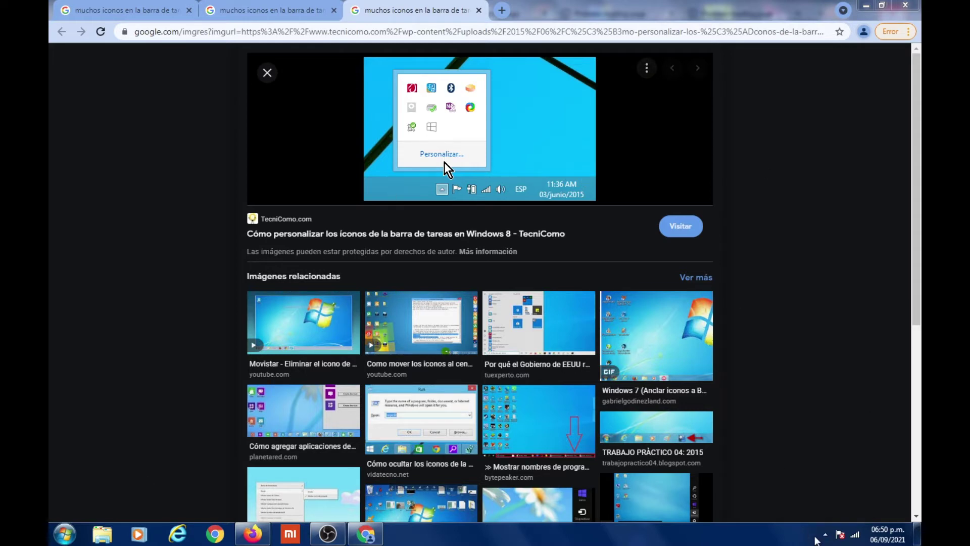
pyautogui.click(825, 534)
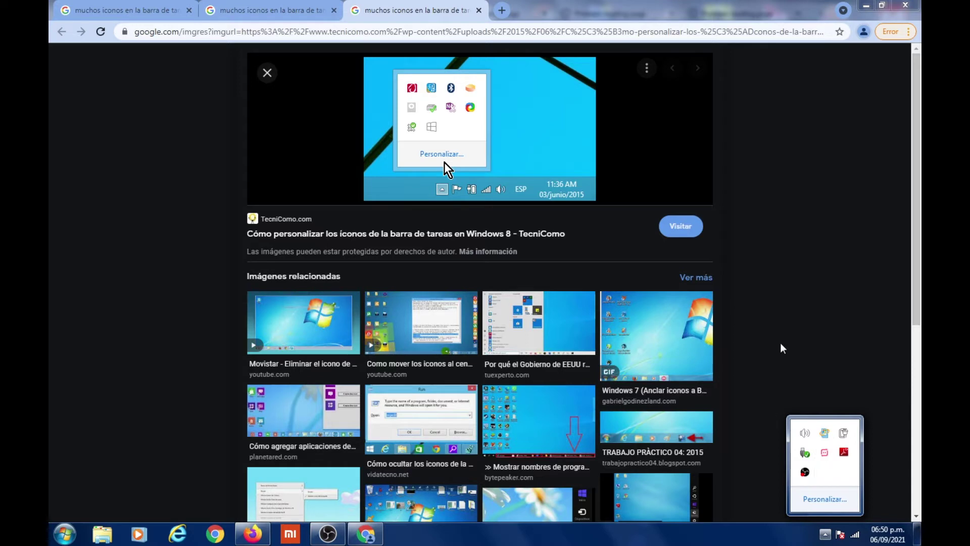
pyautogui.click(770, 381)
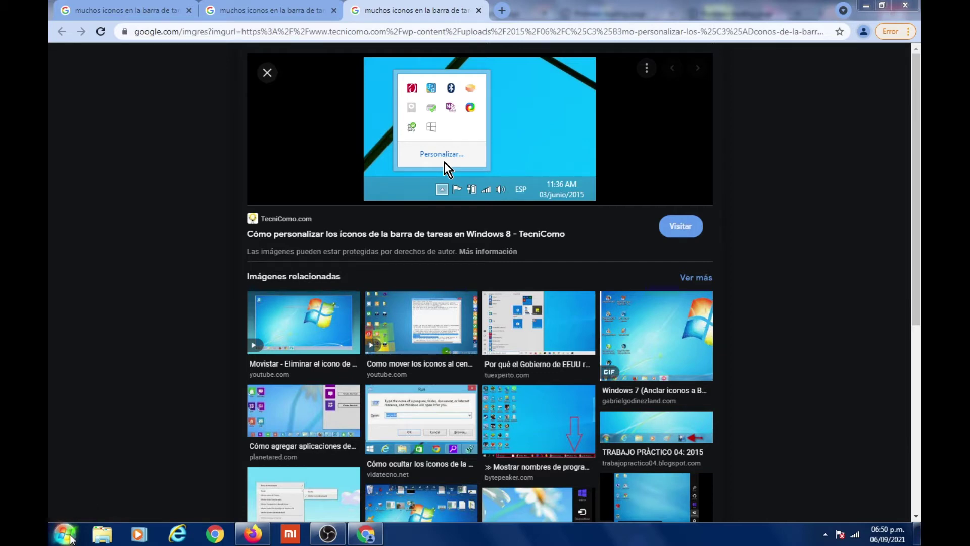
# Search the Start menu for "ejecutar", open the Ejecutar dialog and move it to the middle of the screen
pyautogui.click(65, 533)
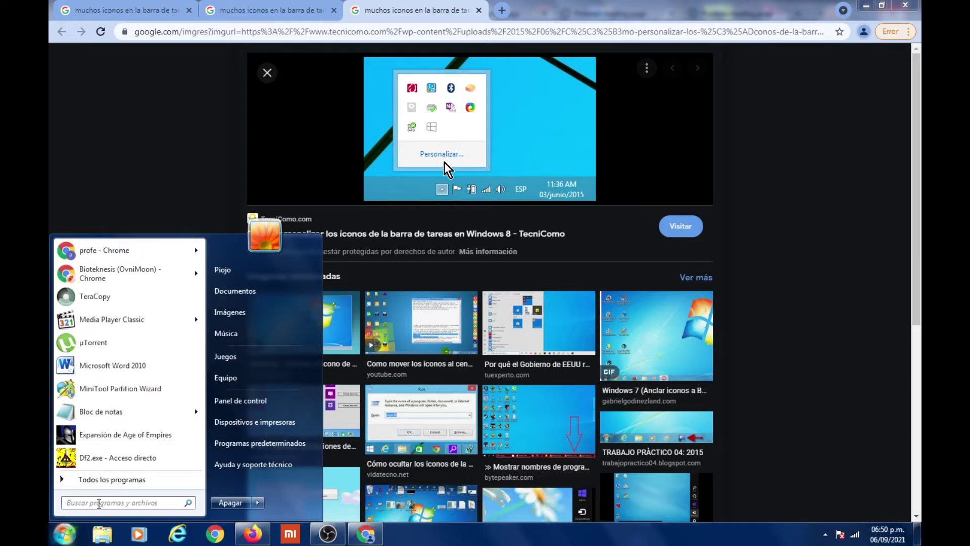
pyautogui.write('eje')
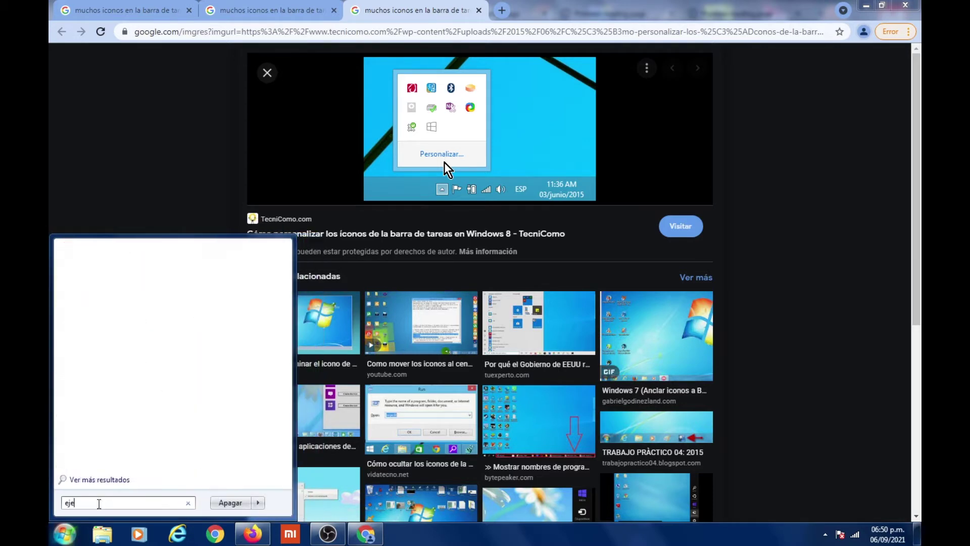
pyautogui.write('cutar')
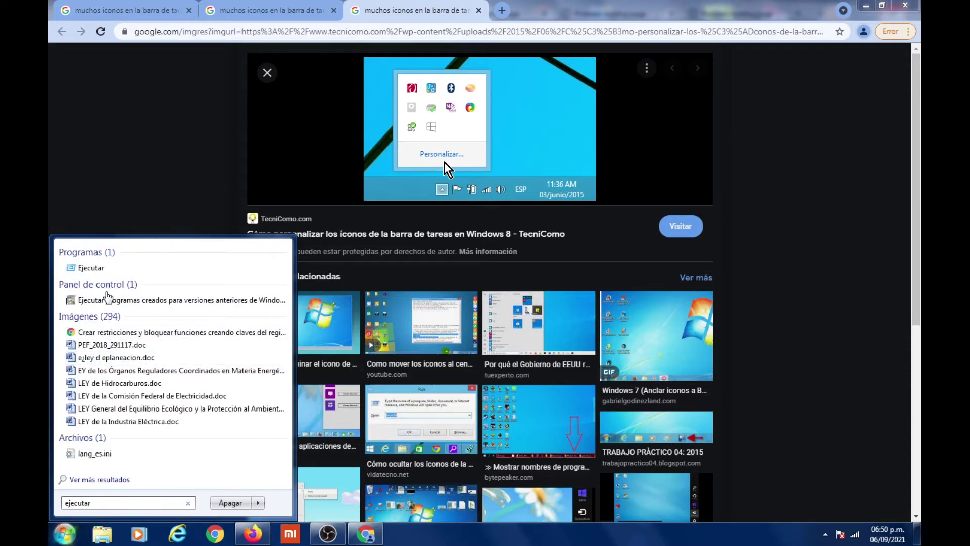
pyautogui.click(99, 269)
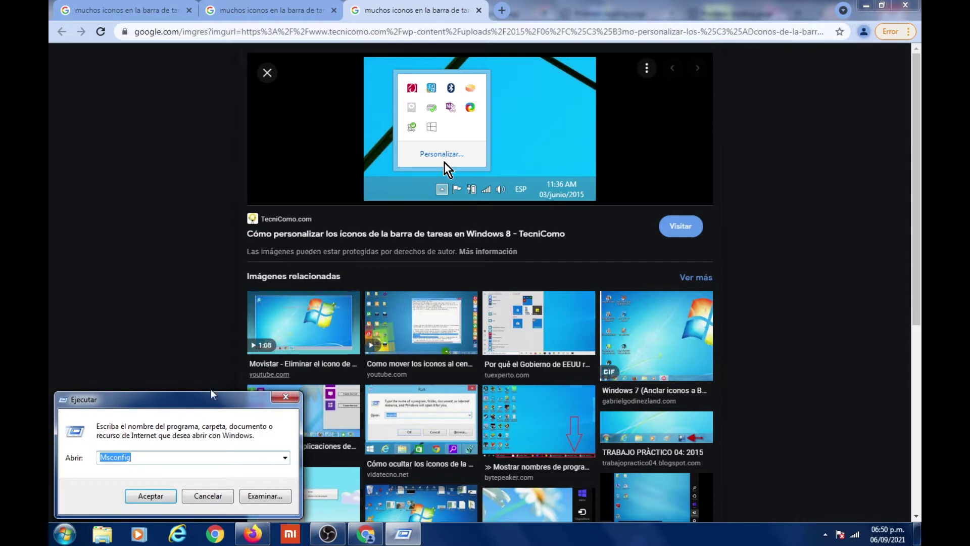
pyautogui.moveTo(189, 412); pyautogui.dragTo(490, 278)
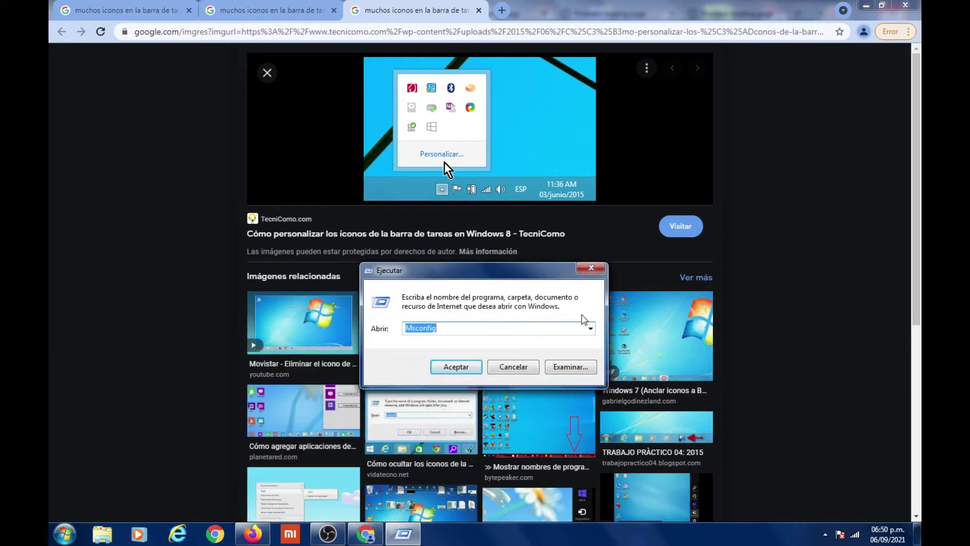
# Replace the existing command in the Ejecutar dialog with "Msconfig" and run it
pyautogui.click(471, 326)
pyautogui.write('R')
pyautogui.press('BackSpace')
pyautogui.press('BackSpace')
pyautogui.press('BackSpace')
pyautogui.moveTo(449, 329); pyautogui.dragTo(388, 328)
pyautogui.press('BackSpace')
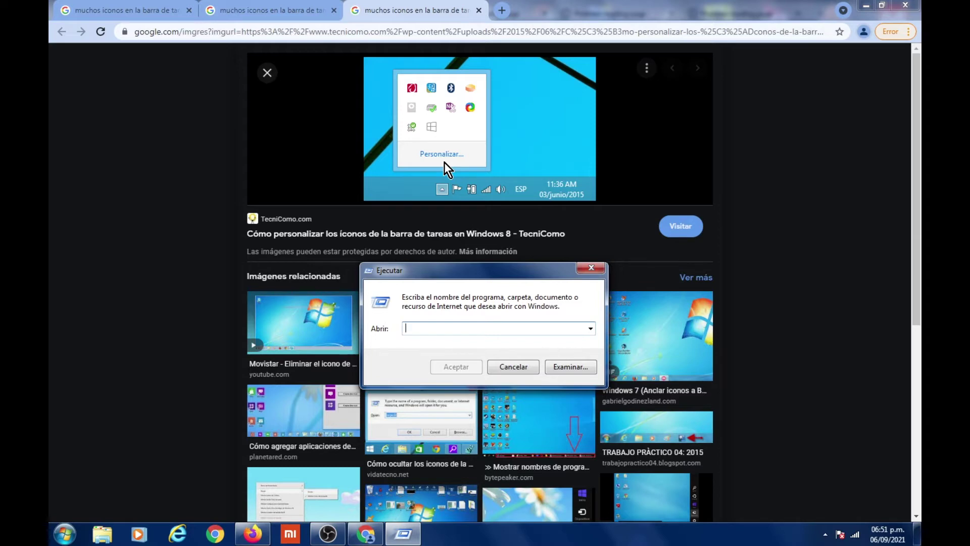
pyautogui.write('ms')
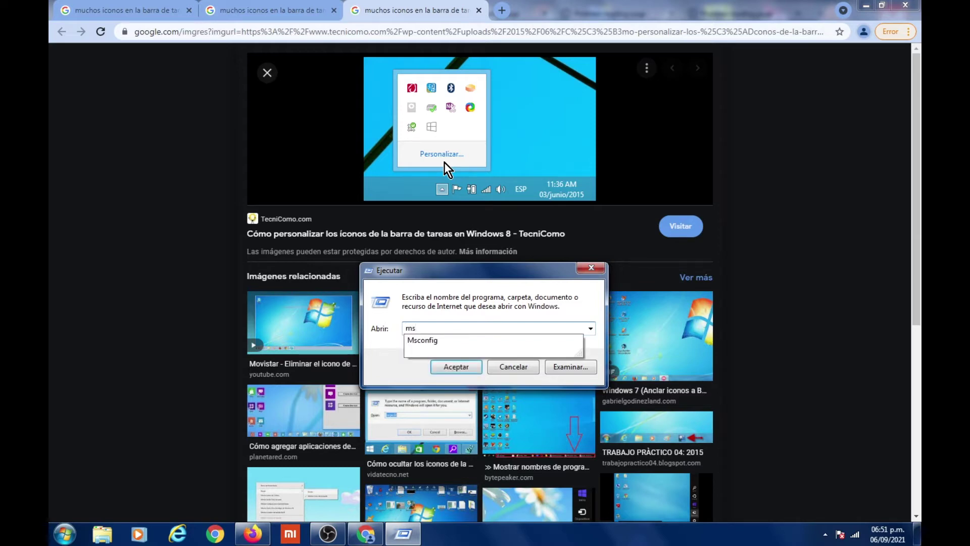
pyautogui.press('BackSpace')
pyautogui.press('BackSpace')
pyautogui.write('Mscoi')
pyautogui.press('BackSpace')
pyautogui.write('nfig')
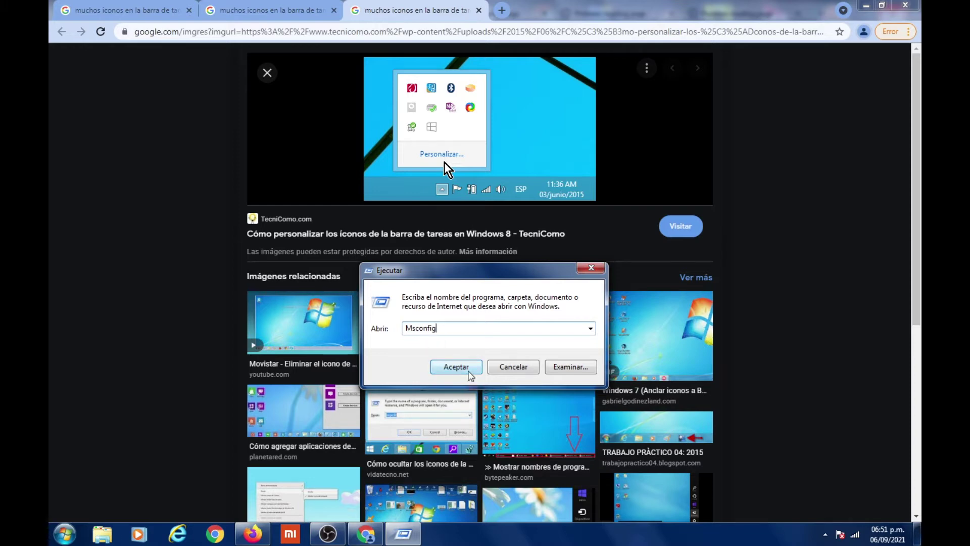
pyautogui.click(464, 368)
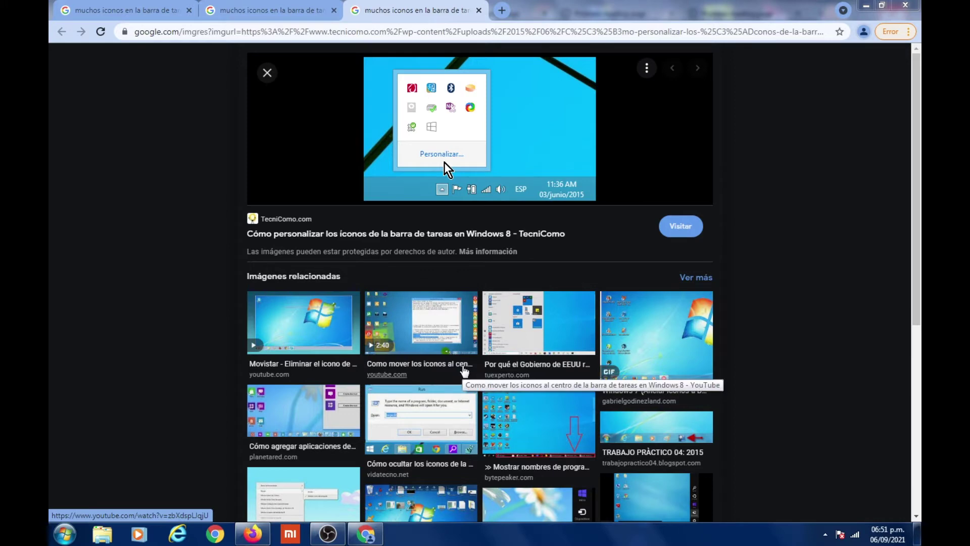
# Show the Inicio de Windows settings in Configuración del sistema and review the whole list of startup items
pyautogui.moveTo(451, 154); pyautogui.dragTo(532, 160)
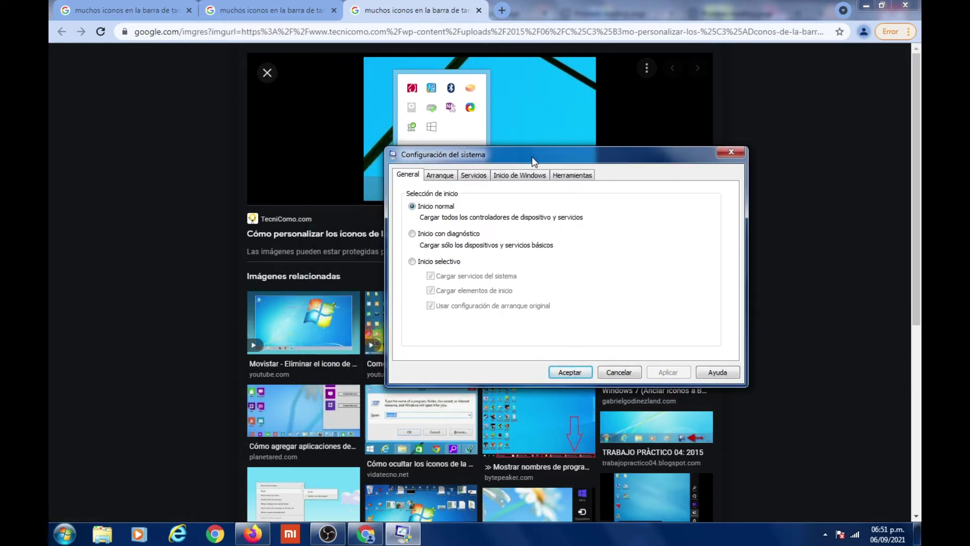
pyautogui.click(504, 176)
pyautogui.moveTo(725, 257); pyautogui.dragTo(723, 314)
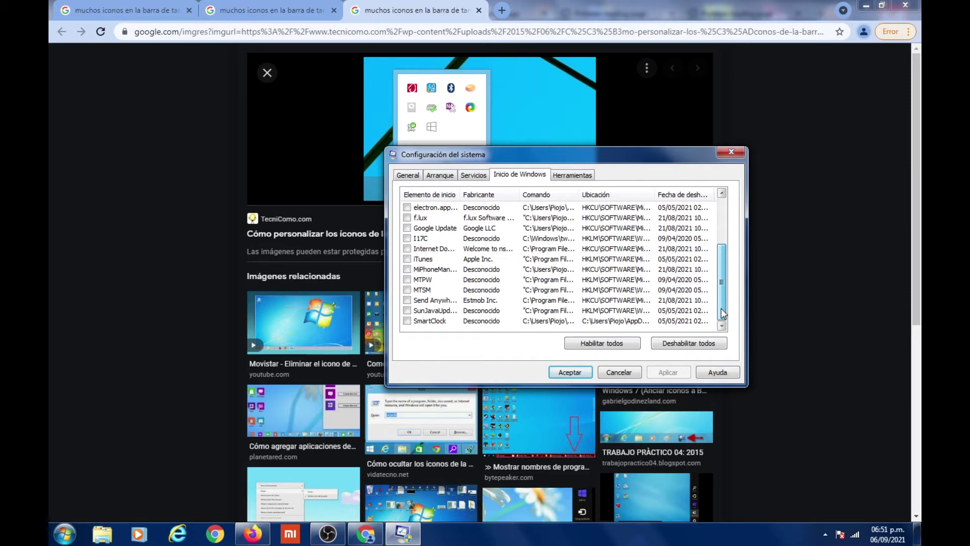
pyautogui.moveTo(724, 315); pyautogui.dragTo(713, 241)
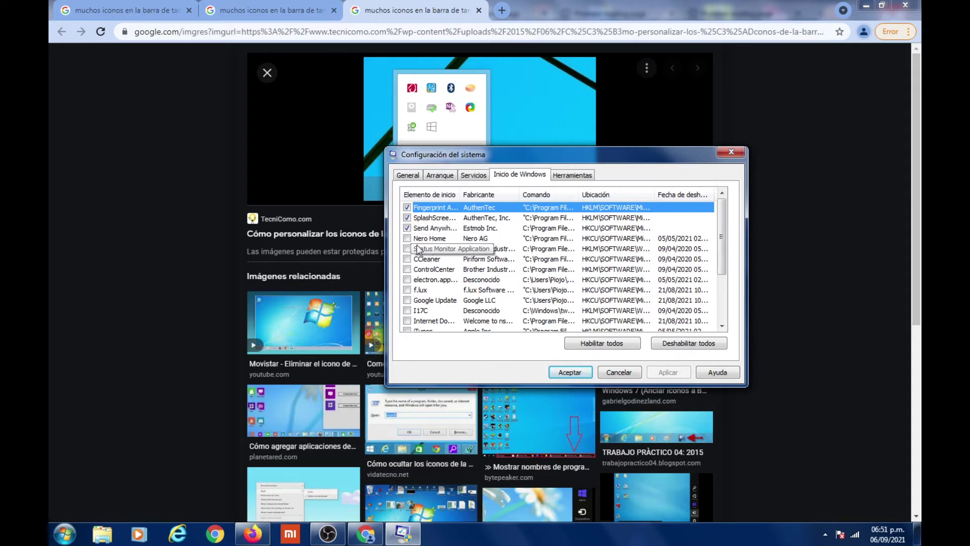
# Enable all Windows startup items except Google Update
pyautogui.click(596, 344)
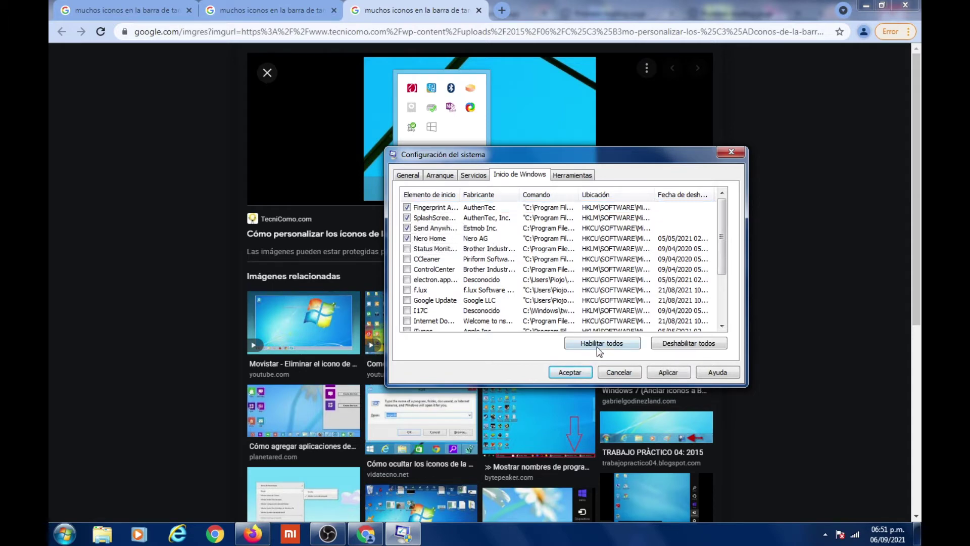
pyautogui.scroll(-3, 722, 263)
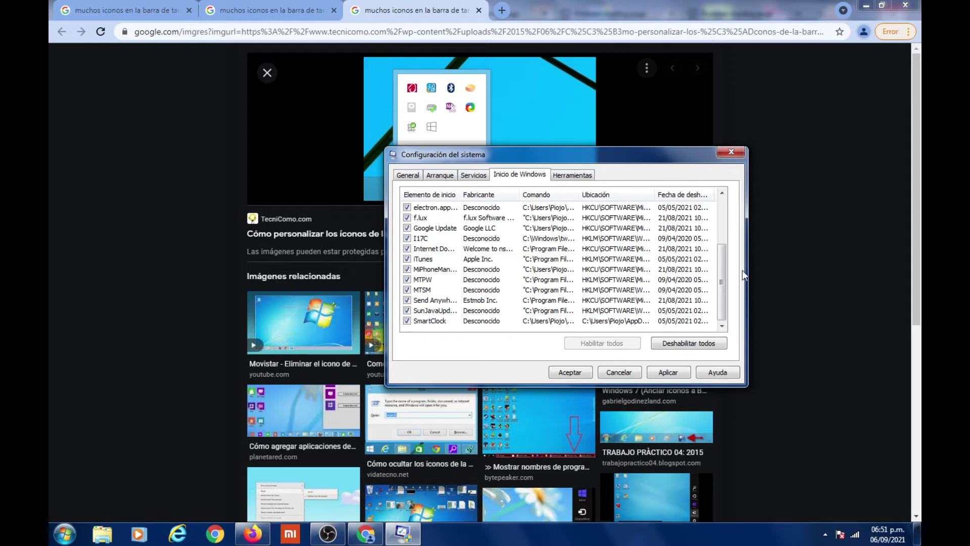
pyautogui.moveTo(721, 274); pyautogui.dragTo(719, 234)
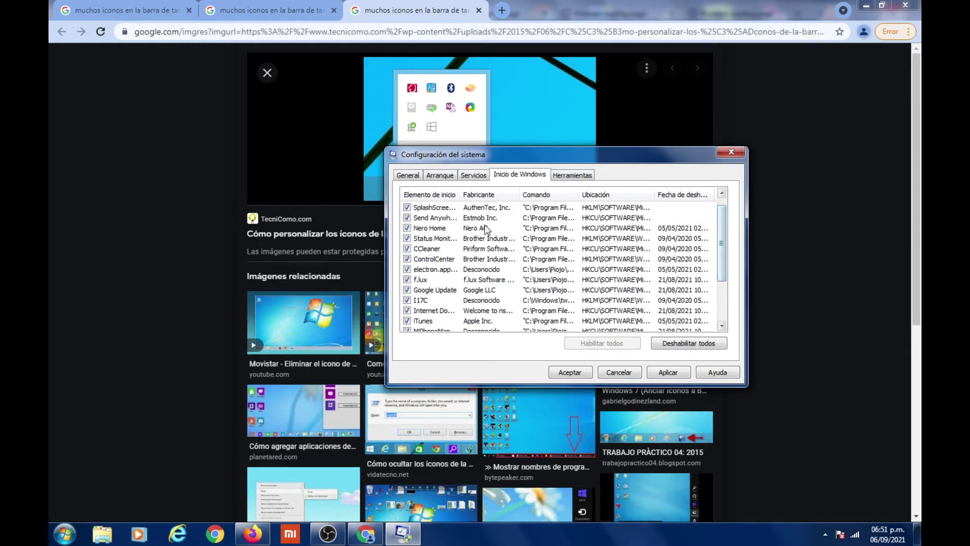
pyautogui.moveTo(724, 242); pyautogui.dragTo(721, 230)
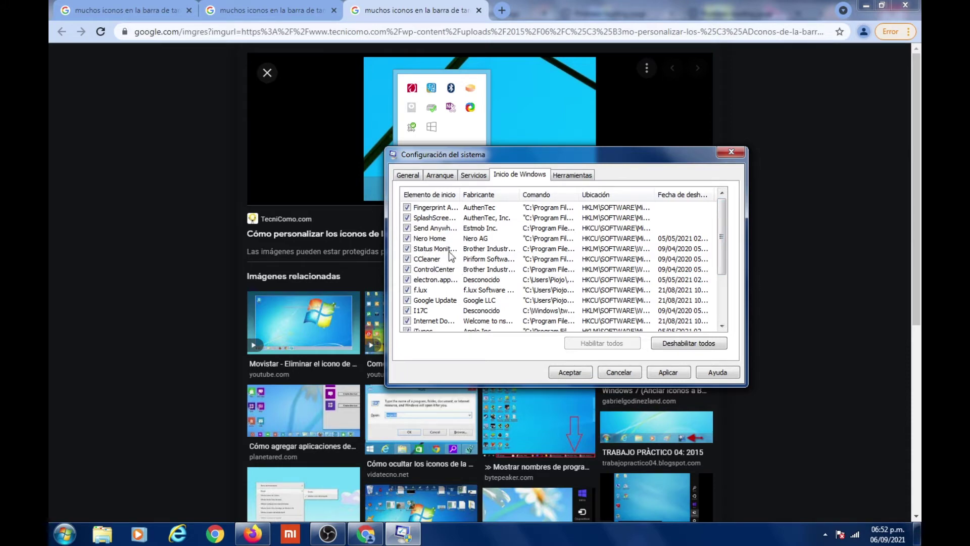
pyautogui.click(407, 301)
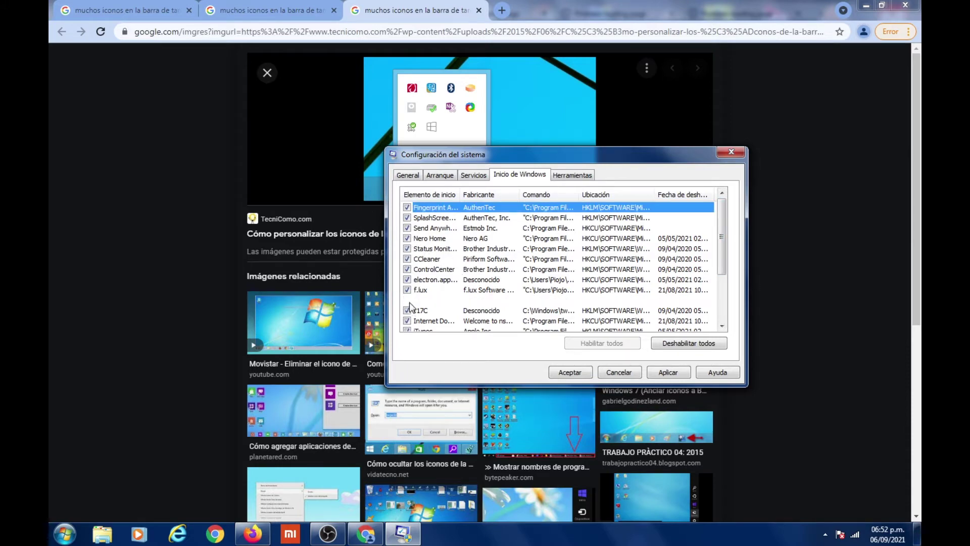
pyautogui.click(502, 300)
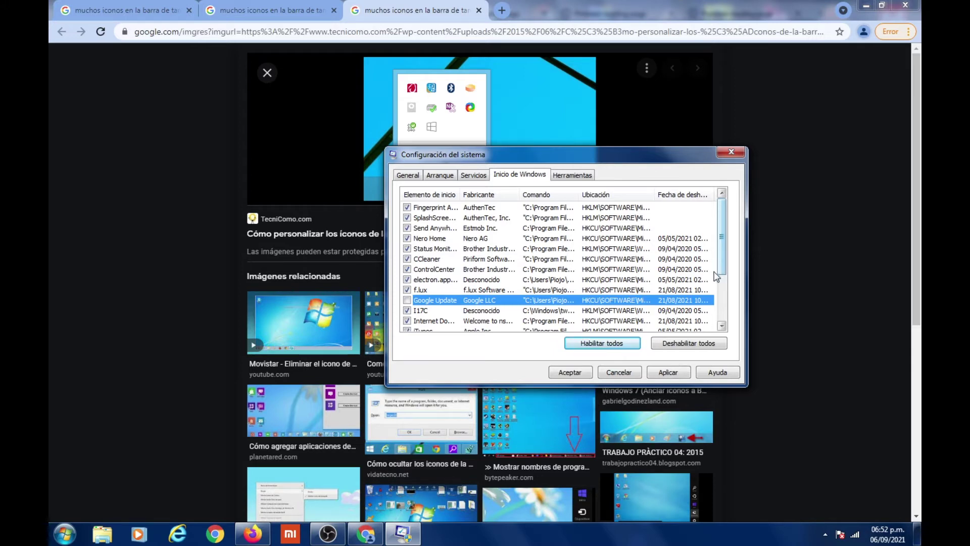
# Disable all Windows startup items except the AuthenTec Fingerprint entry
pyautogui.click(662, 343)
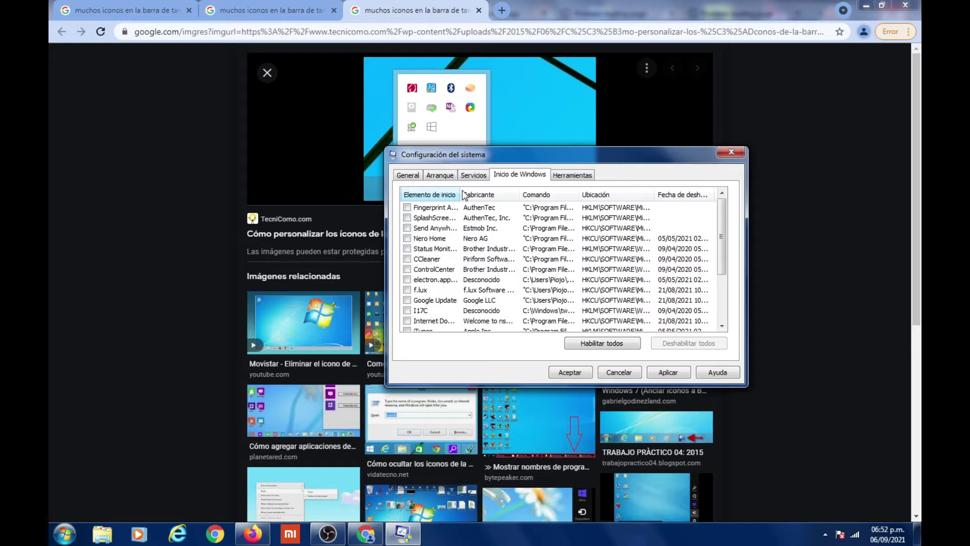
pyautogui.press('g')
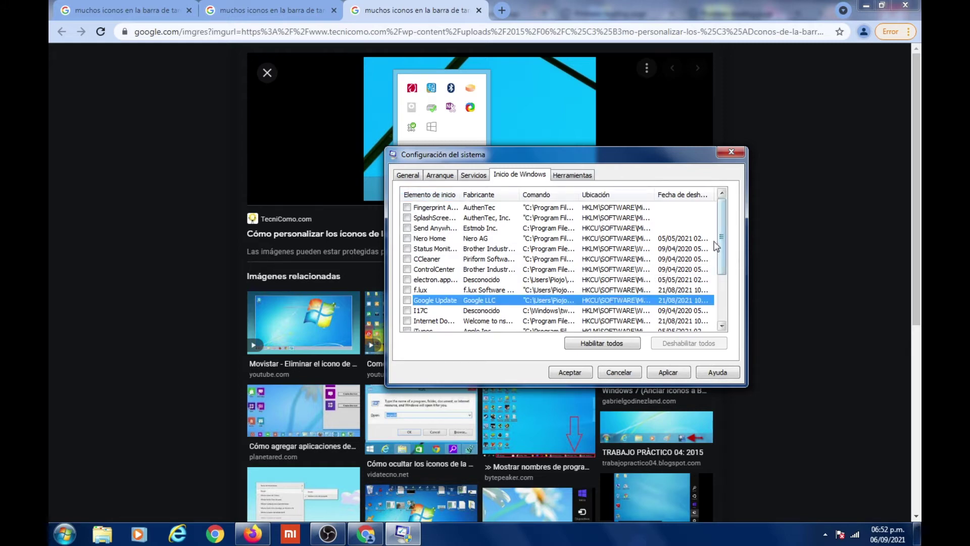
pyautogui.click(699, 211)
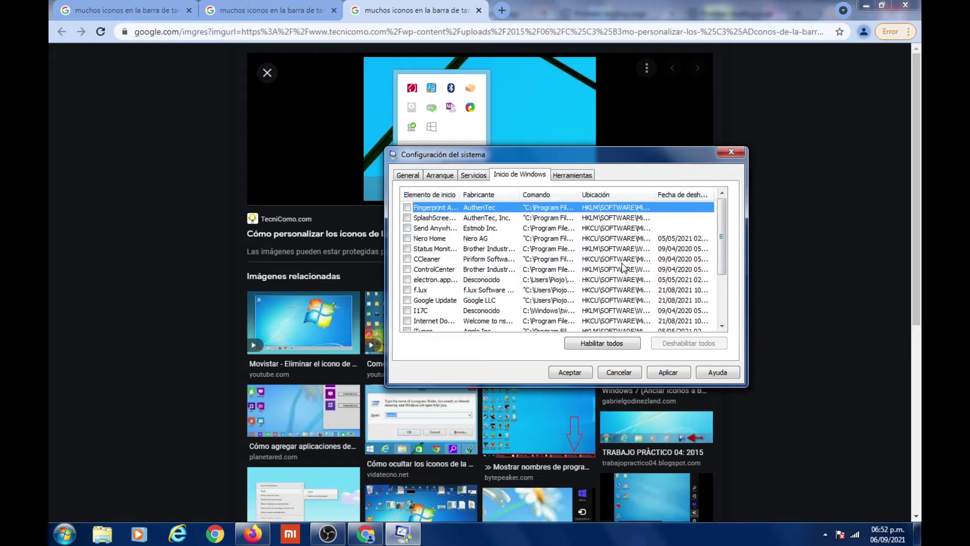
pyautogui.click(408, 207)
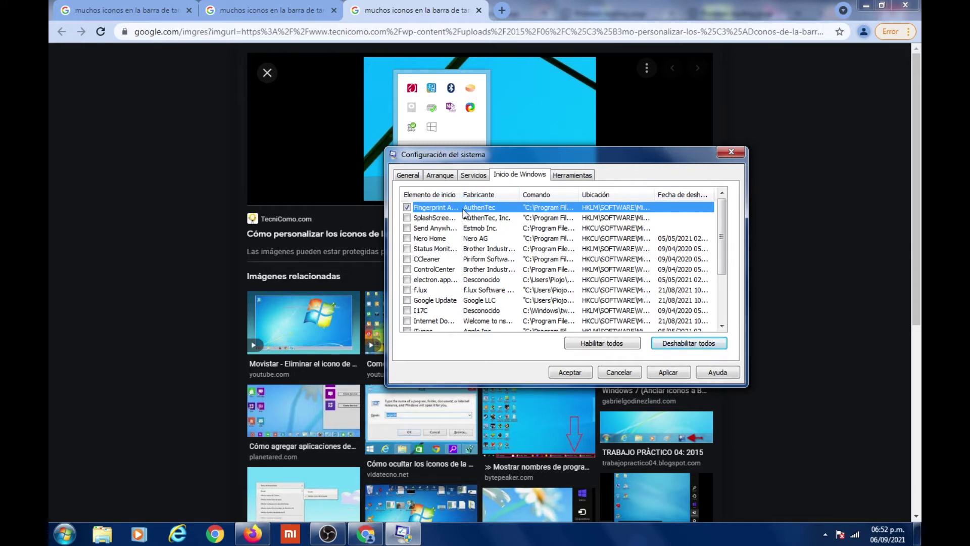
pyautogui.click(407, 208)
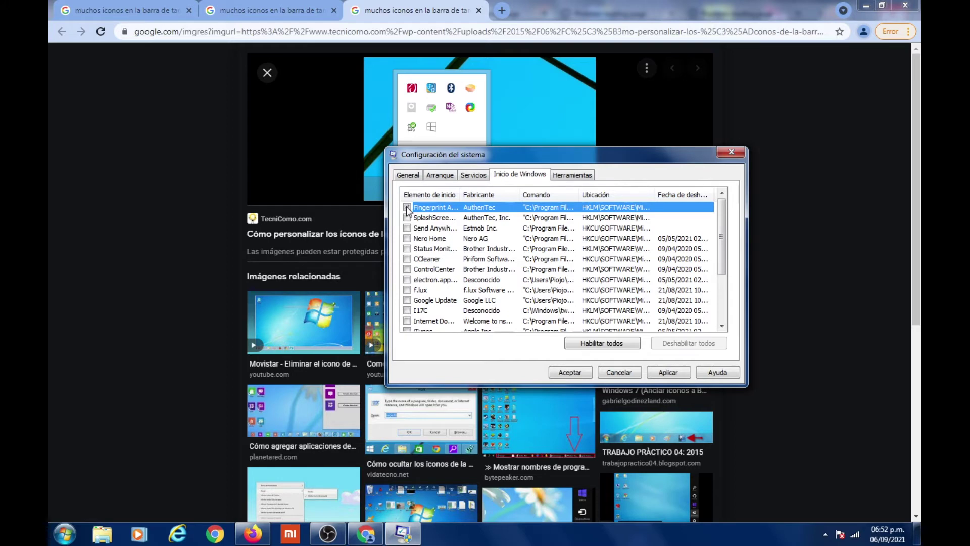
pyautogui.click(407, 207)
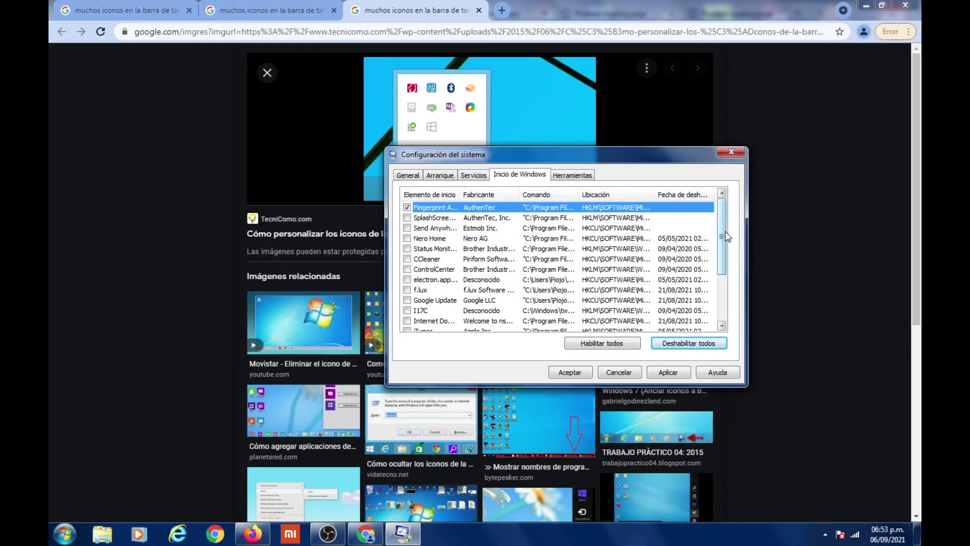
# Check the startup list once more, apply the changes and exit Configuración del sistema without restarting
pyautogui.moveTo(725, 237); pyautogui.dragTo(721, 289)
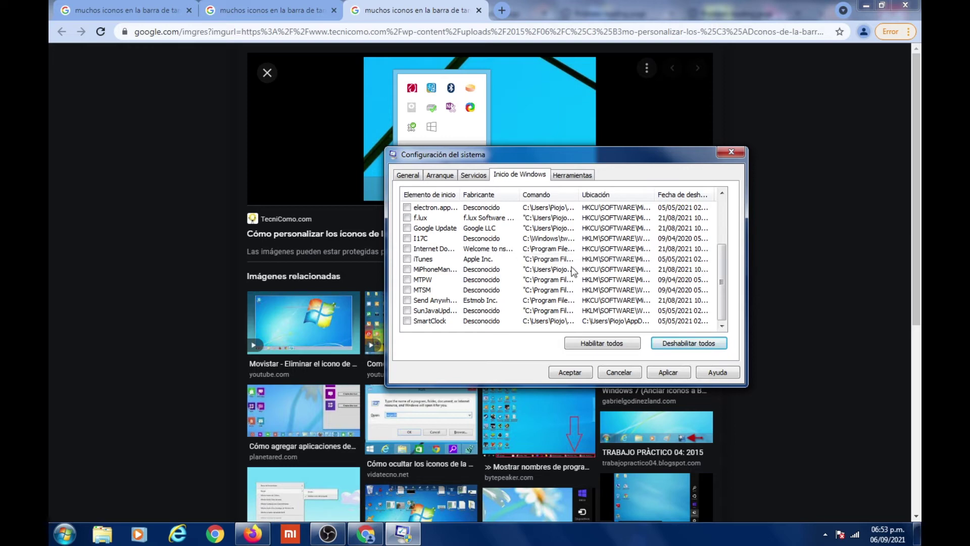
pyautogui.moveTo(721, 279); pyautogui.dragTo(720, 232)
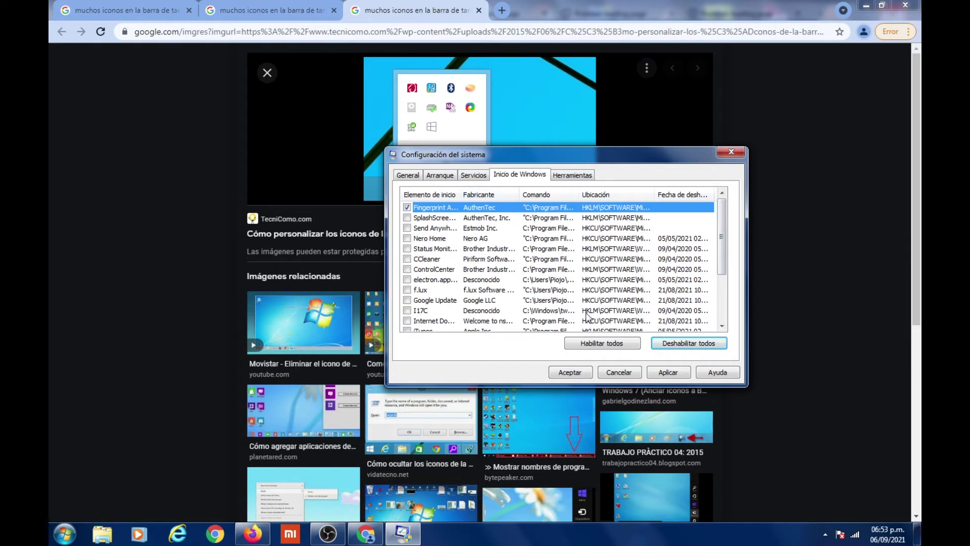
pyautogui.click(668, 373)
pyautogui.click(576, 374)
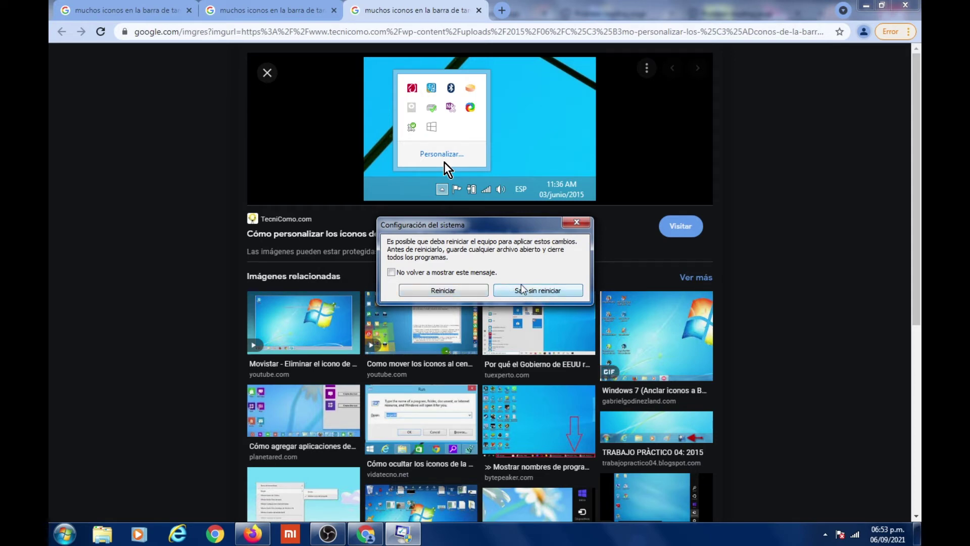
pyautogui.click(554, 296)
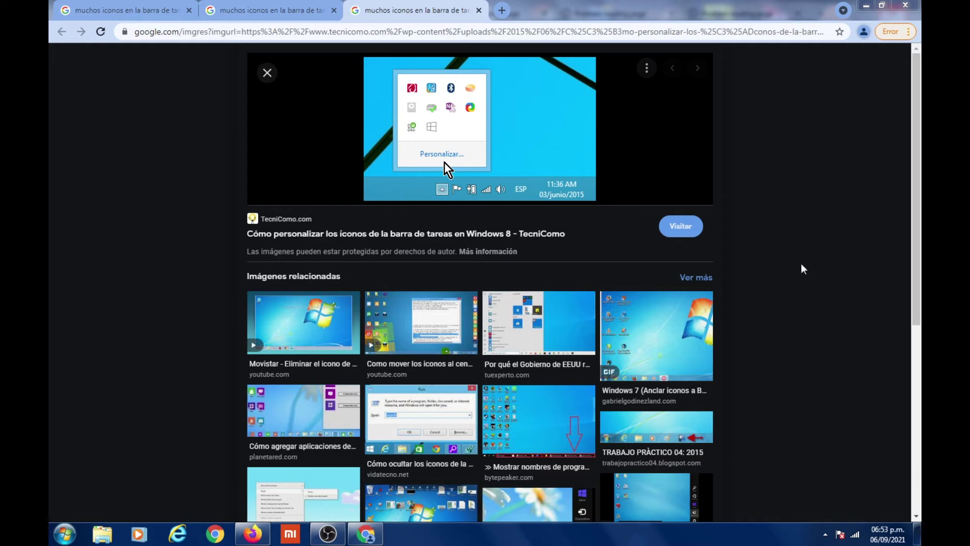
# Display the hidden notification icons, view the energy options from the battery icon and close that window
pyautogui.click(825, 534)
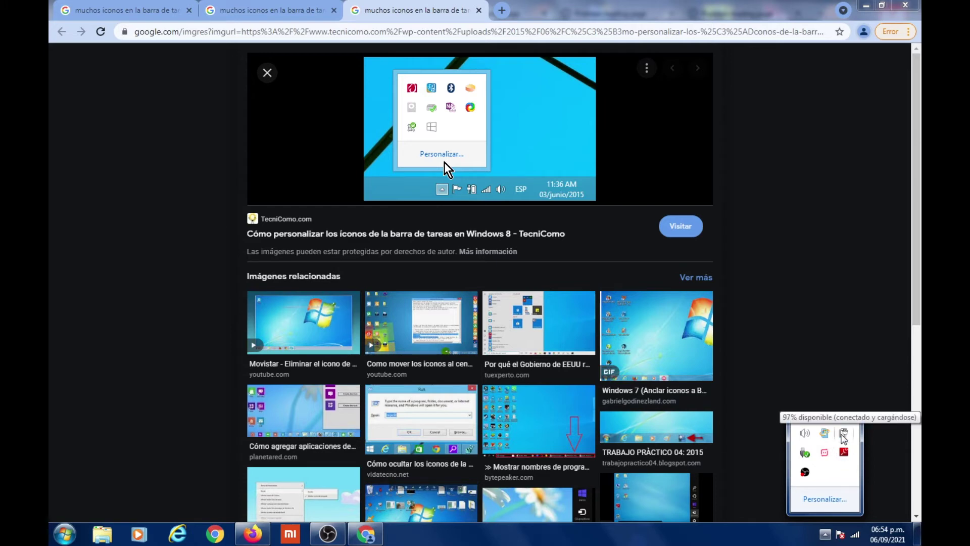
pyautogui.rightClick(844, 438)
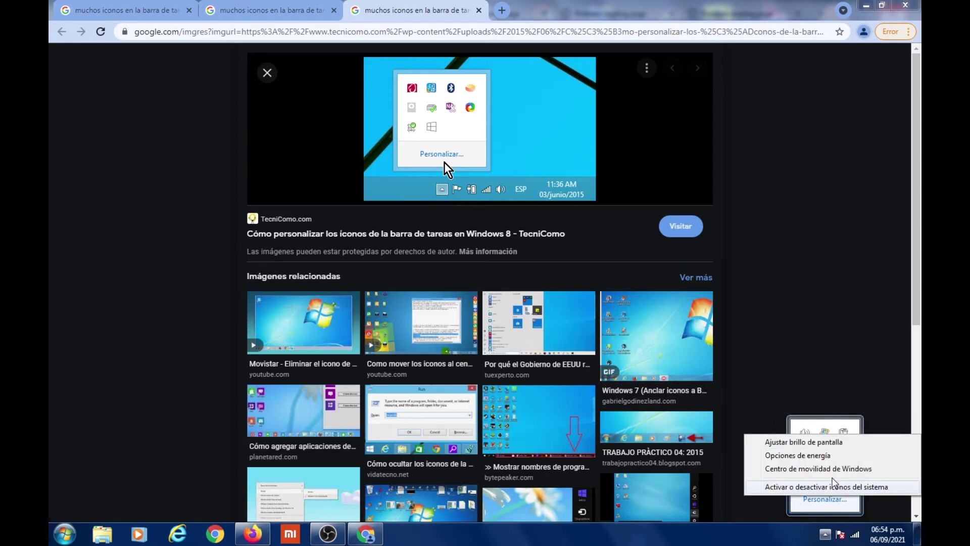
pyautogui.press('Escape')
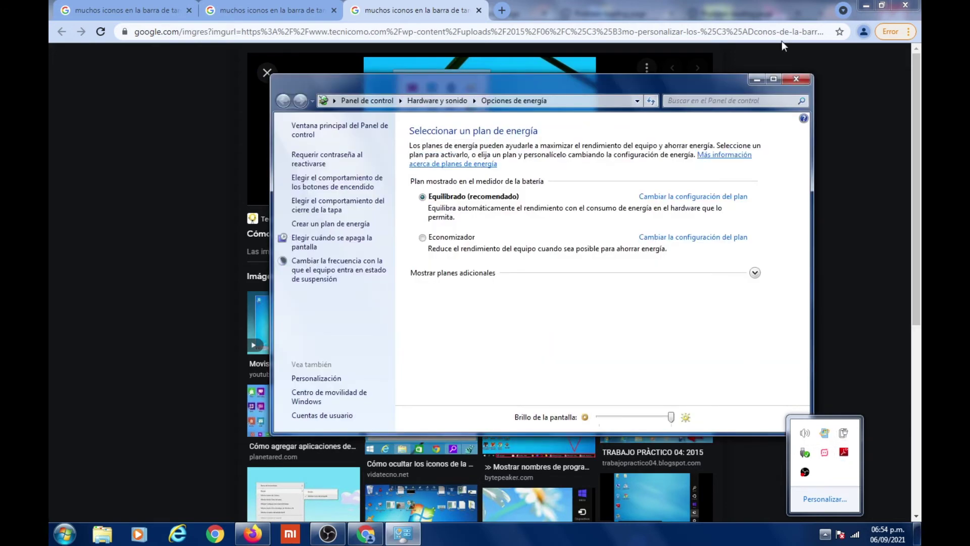
pyautogui.click(791, 79)
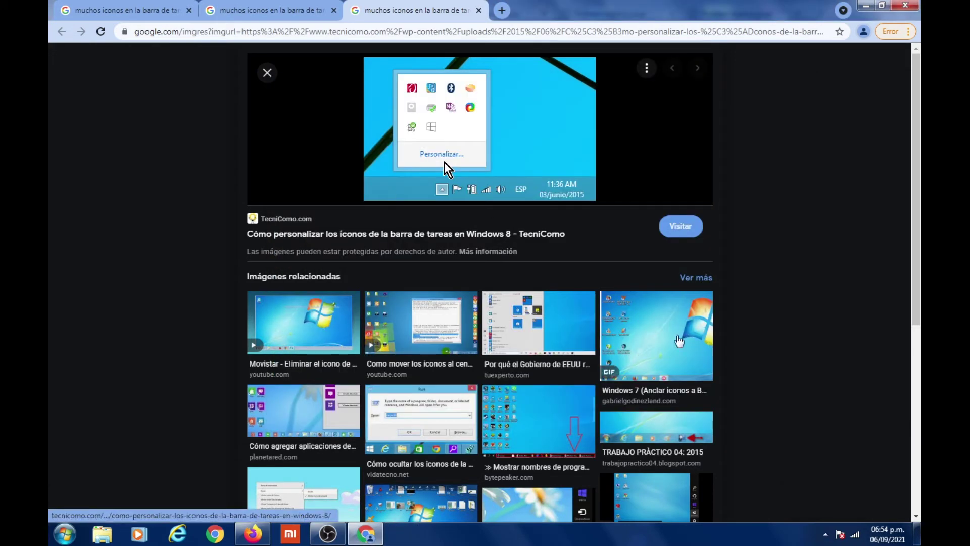
# Look over the hidden notification area icons once more and collapse them
pyautogui.click(826, 538)
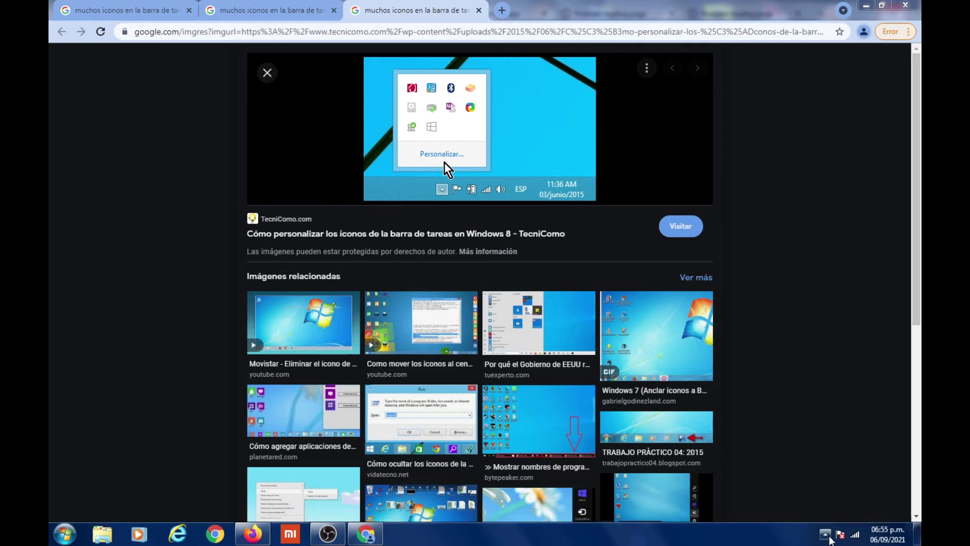
pyautogui.click(828, 538)
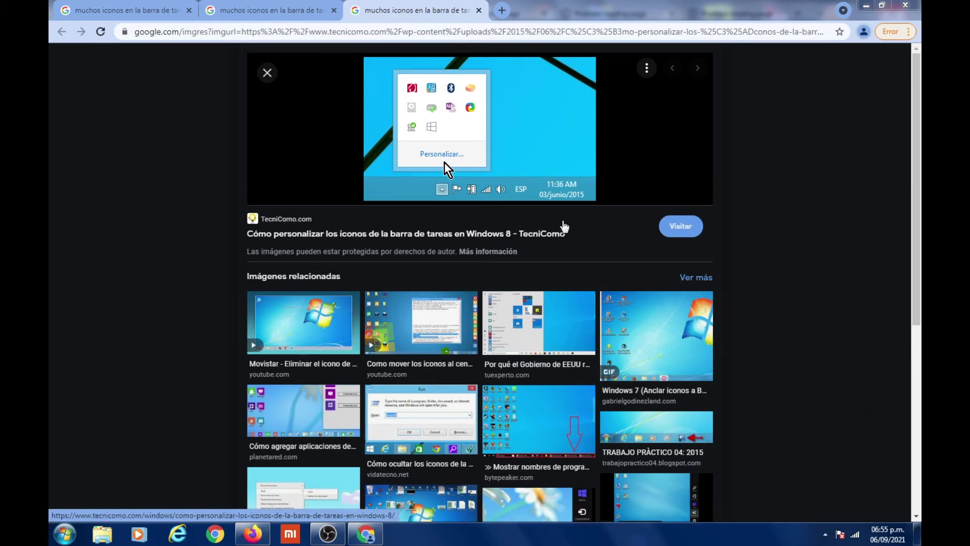
pyautogui.click(825, 534)
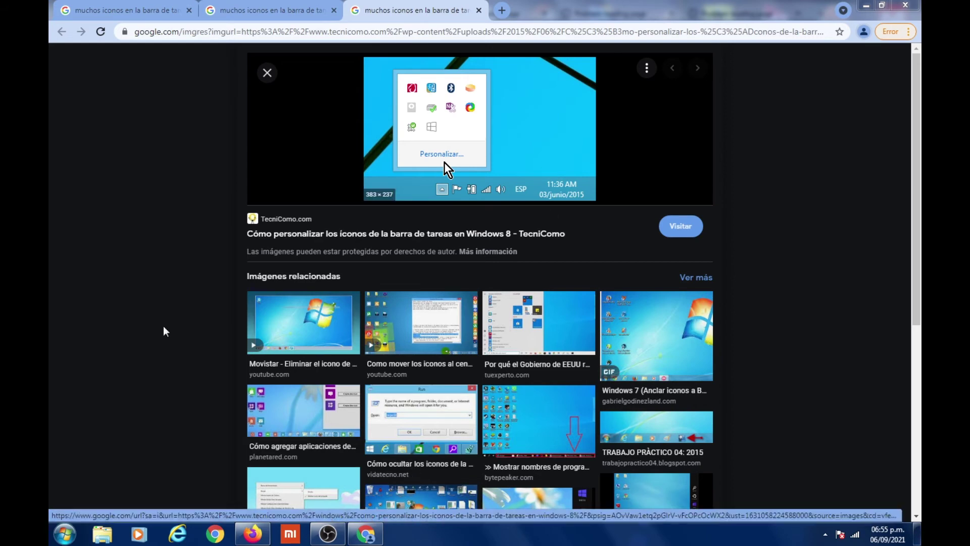
# Run Msconfig, check the Inicio de Windows startup list and close Configuración del sistema
pyautogui.click(65, 535)
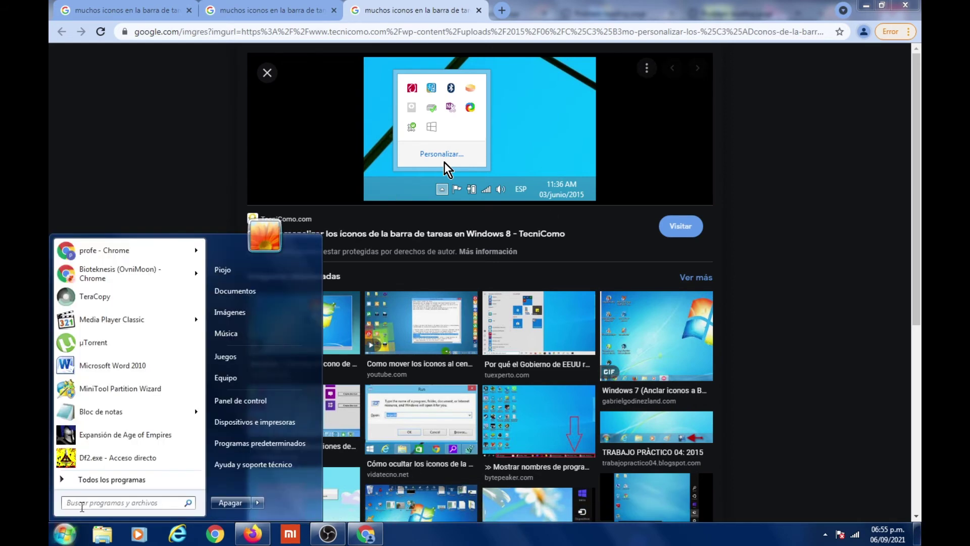
pyautogui.write('ej')
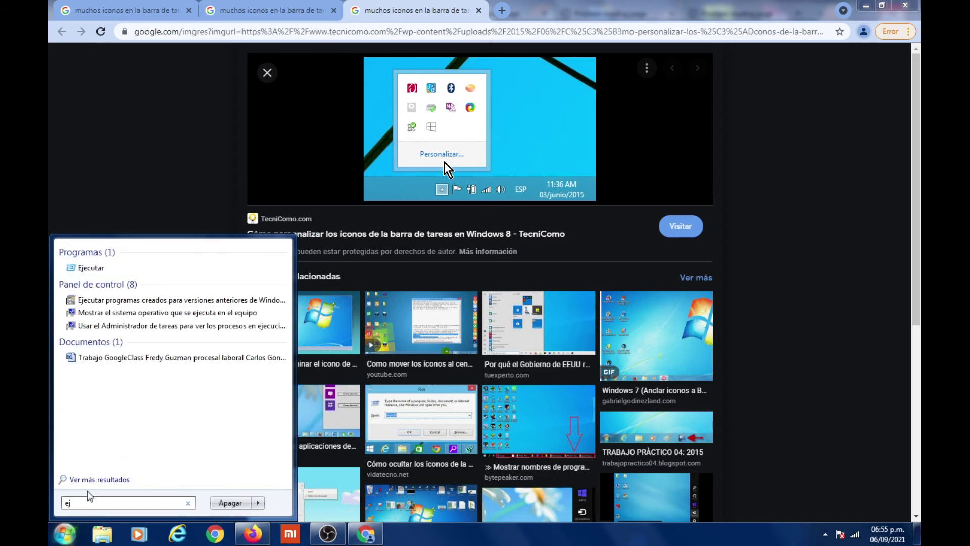
pyautogui.click(103, 266)
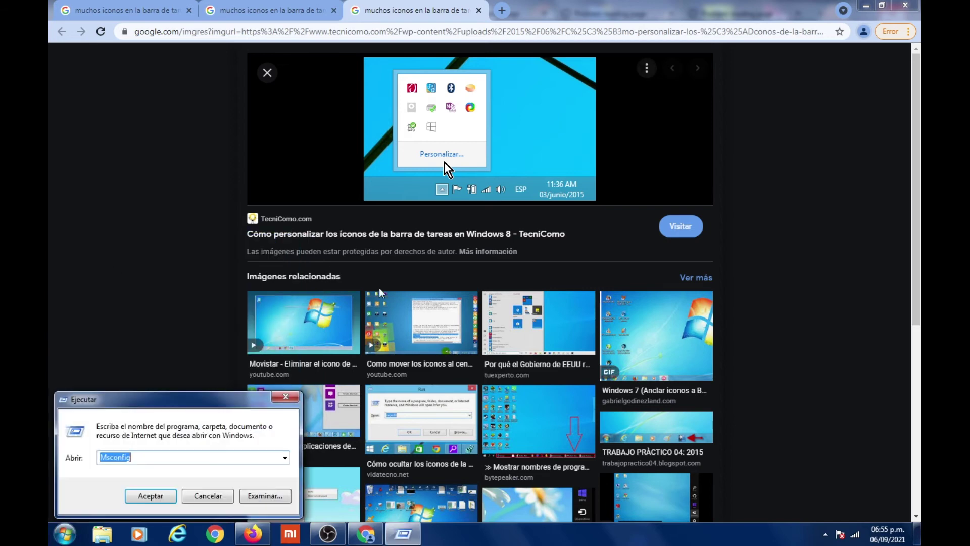
pyautogui.click(158, 496)
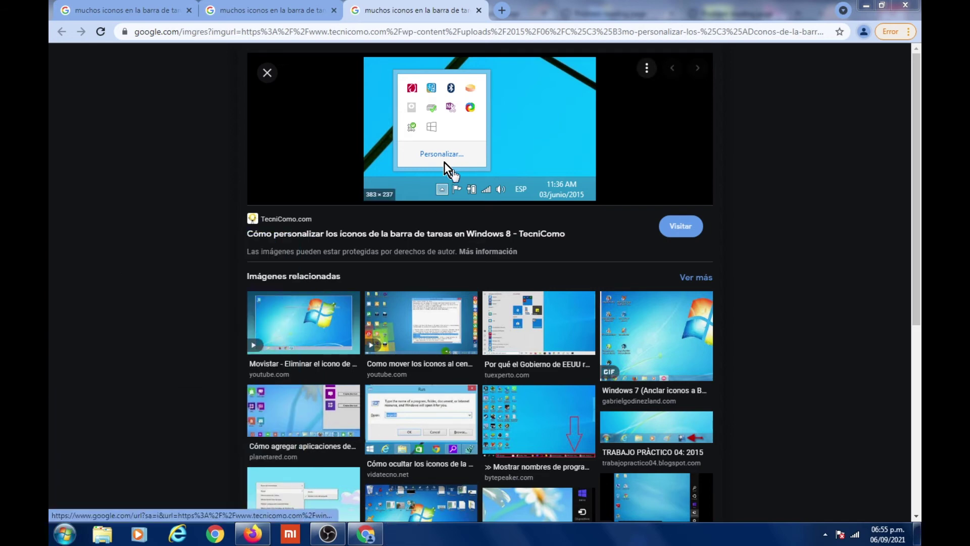
pyautogui.click(438, 168)
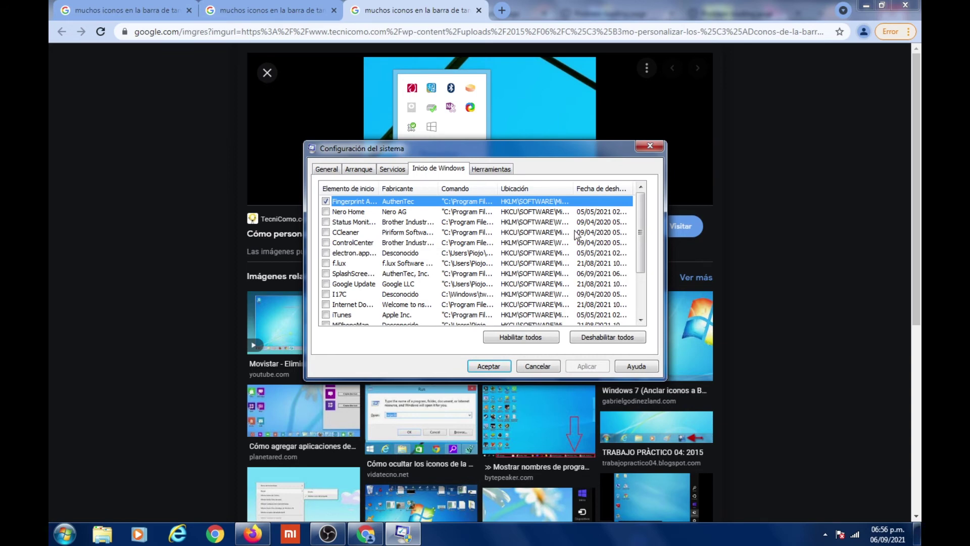
pyautogui.click(651, 145)
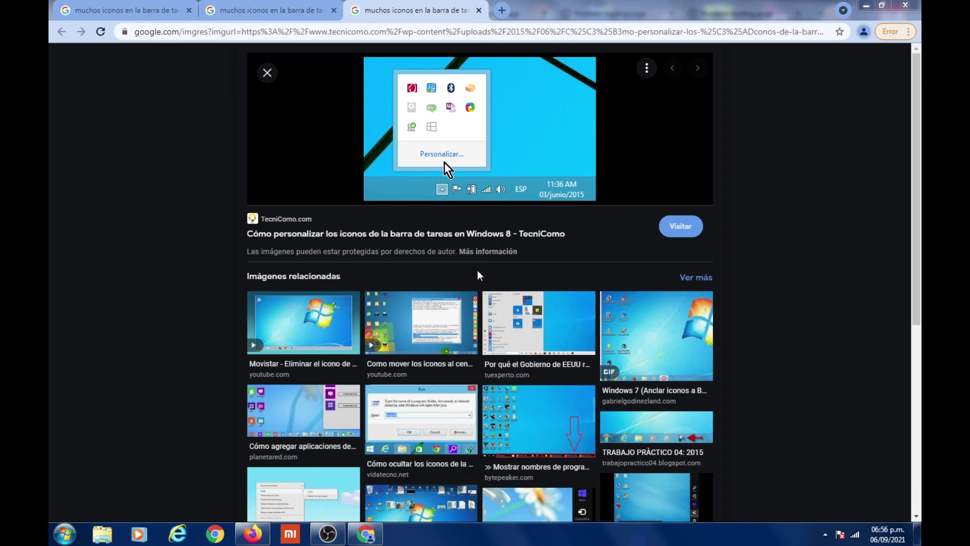
# Start the Administrador de tareas and show its Rendimiento graphs in an enlarged window
pyautogui.rightClick(711, 529)
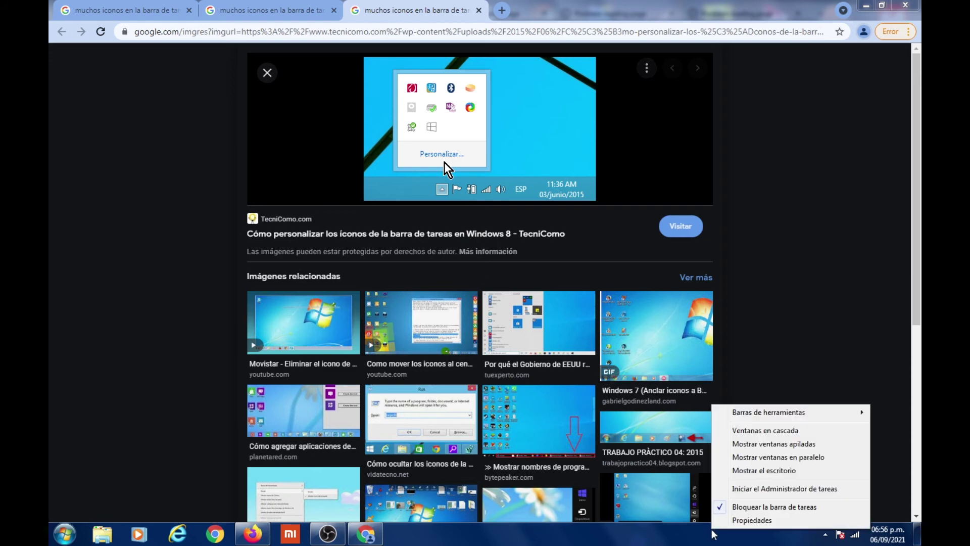
pyautogui.click(775, 492)
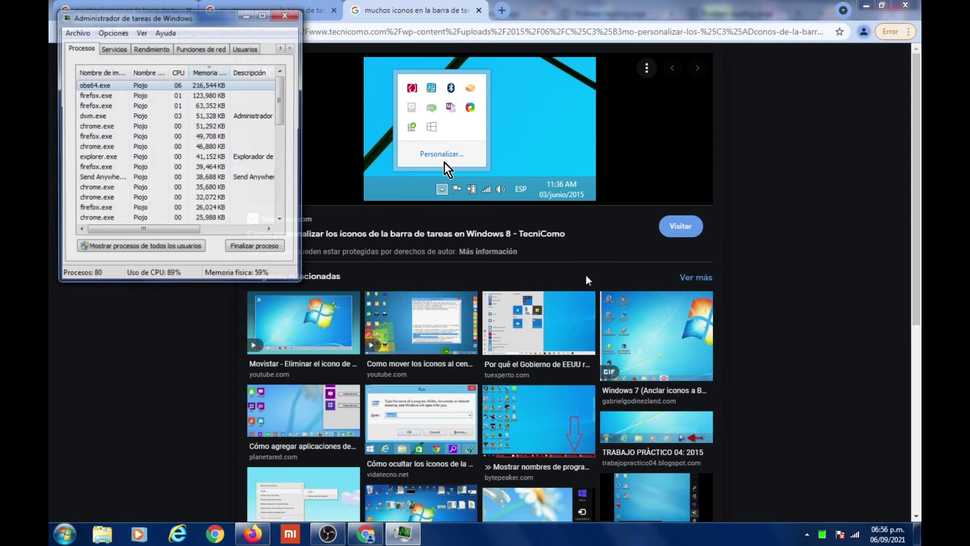
pyautogui.click(154, 49)
pyautogui.moveTo(193, 16); pyautogui.dragTo(460, 56)
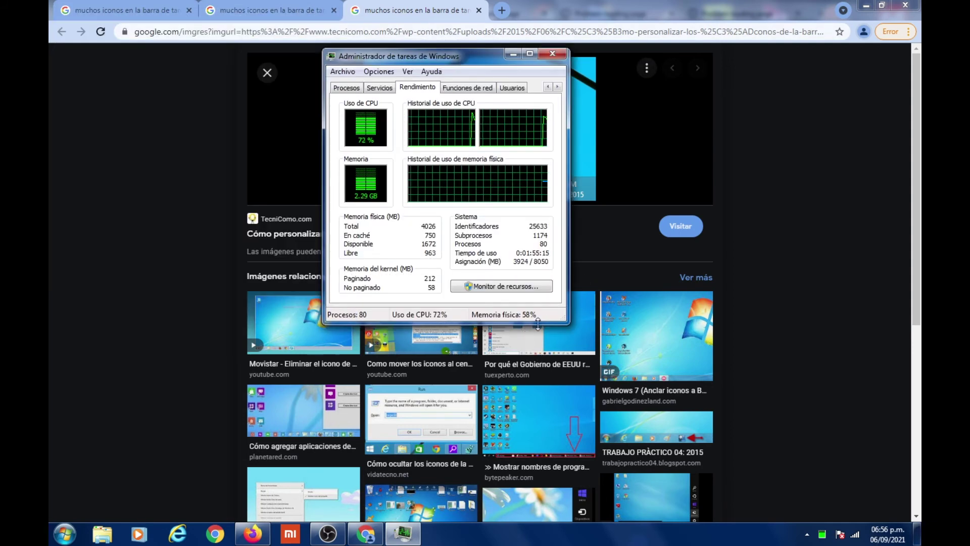
pyautogui.moveTo(565, 322); pyautogui.dragTo(751, 434)
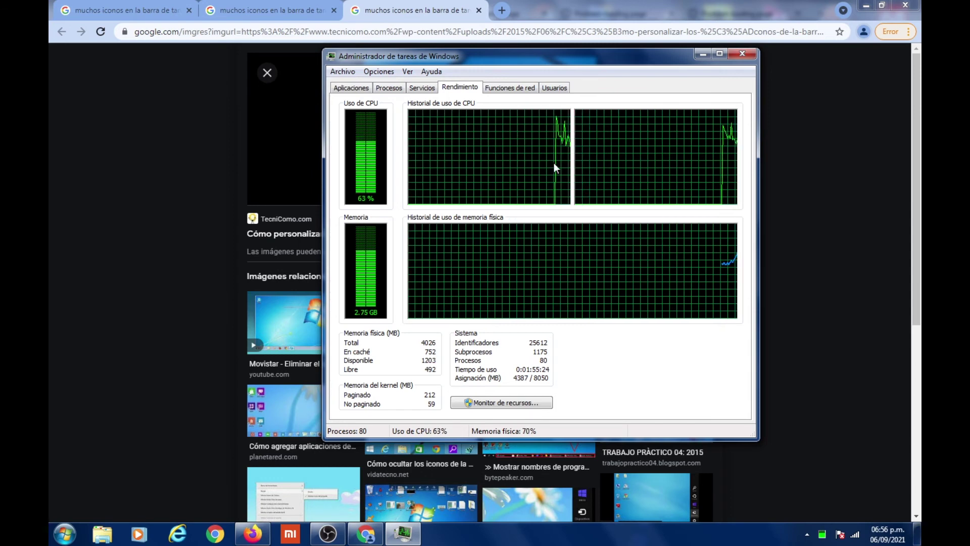
# Examine the CPU and physical memory usage graphs and close the Administrador de tareas
pyautogui.moveTo(526, 63); pyautogui.dragTo(680, 135)
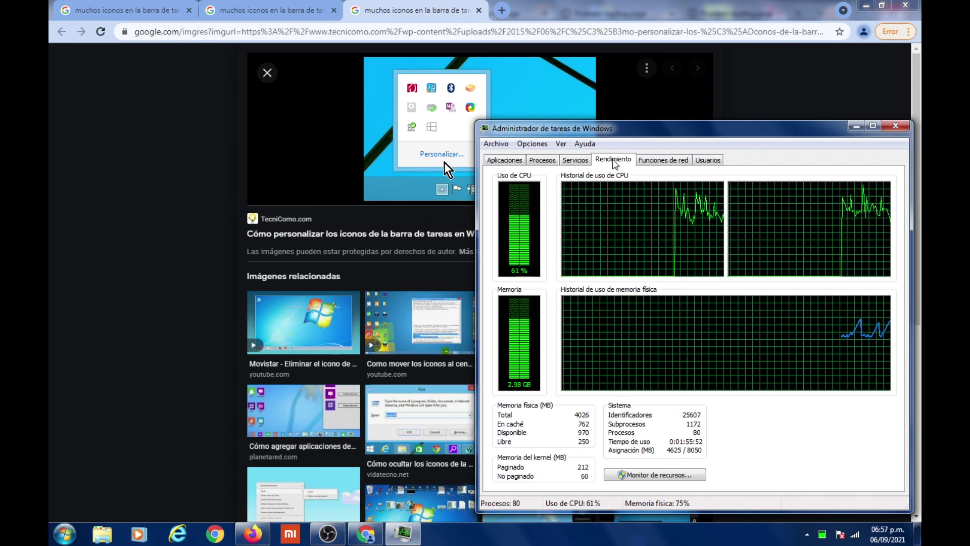
pyautogui.moveTo(651, 130); pyautogui.dragTo(453, 99)
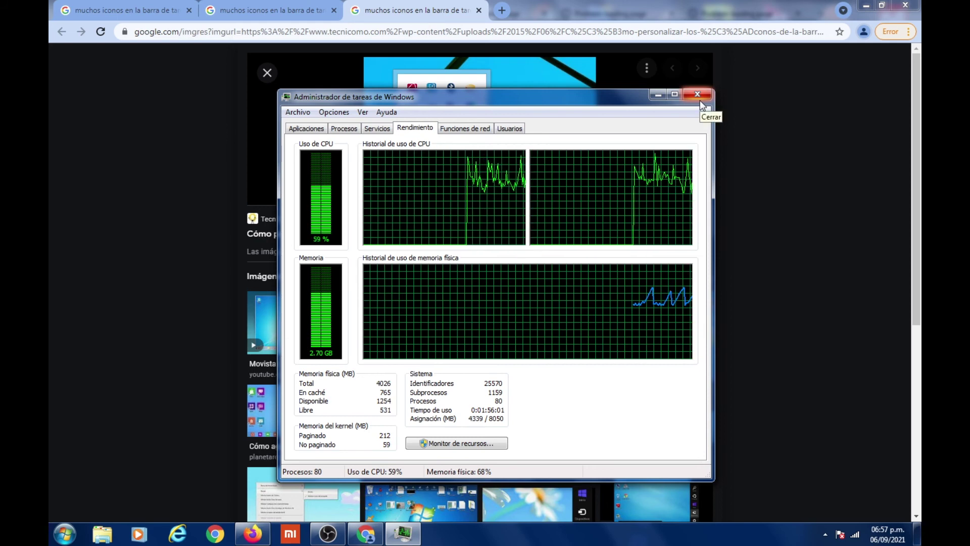
pyautogui.click(699, 100)
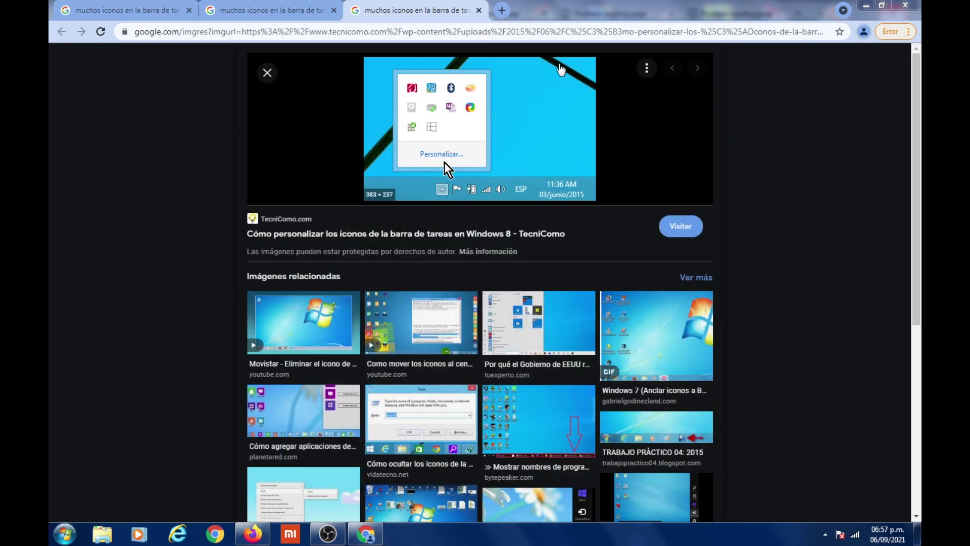